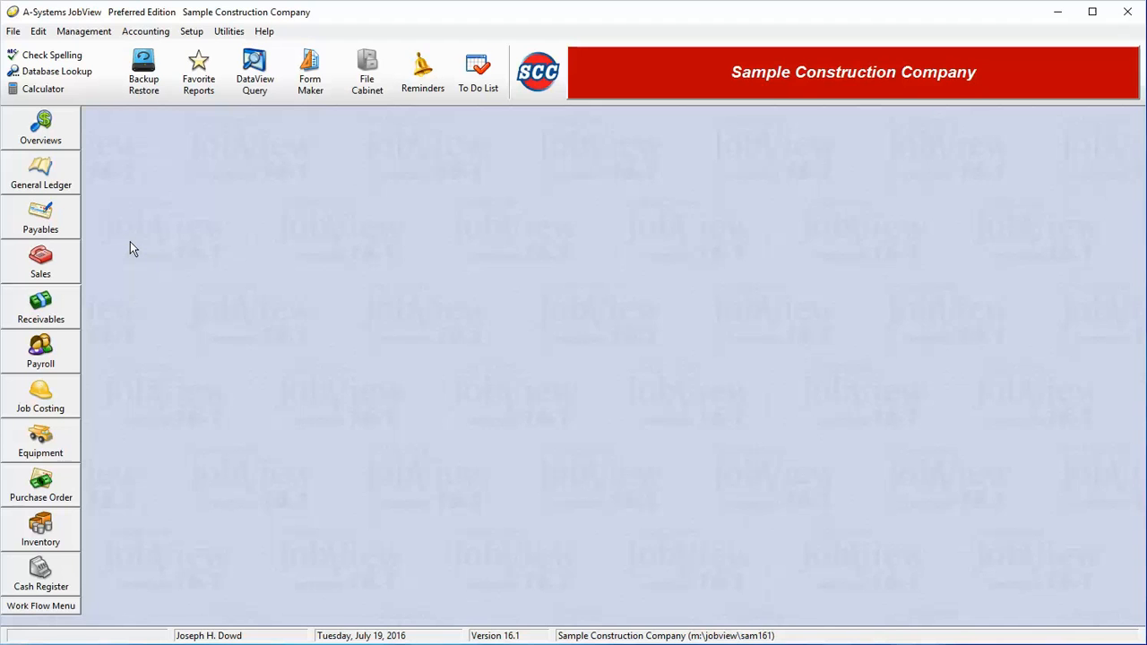
Step: Open the Caterpillar D-9 record from the General Ledger fixed assets list
left_click(69, 179)
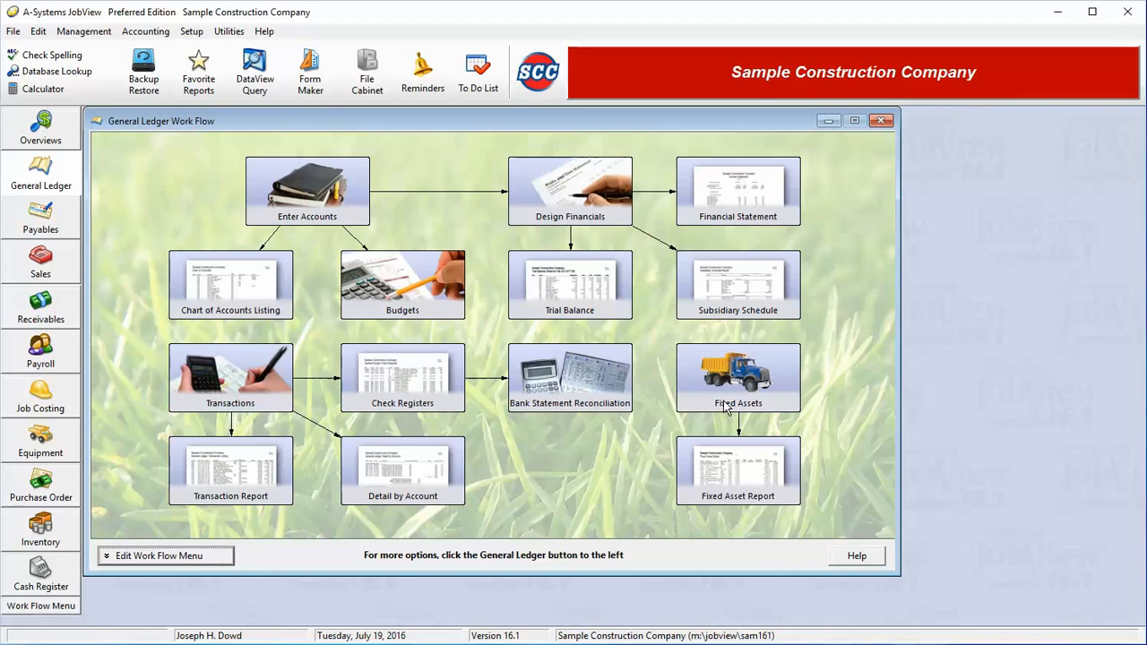
left_click(789, 380)
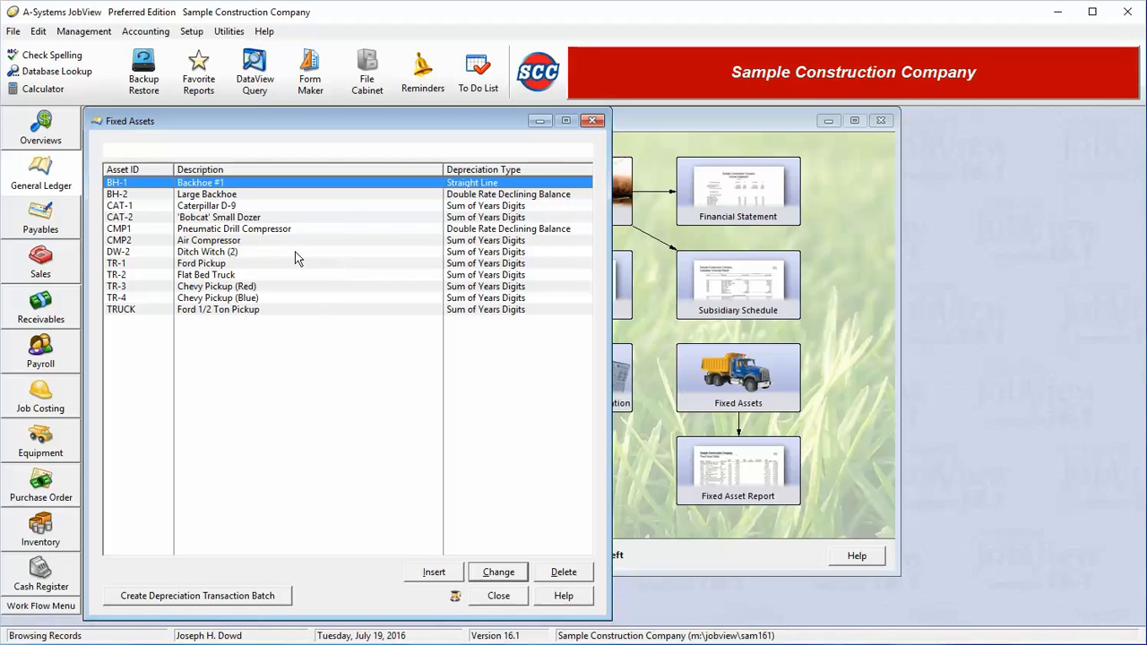
left_click(252, 206)
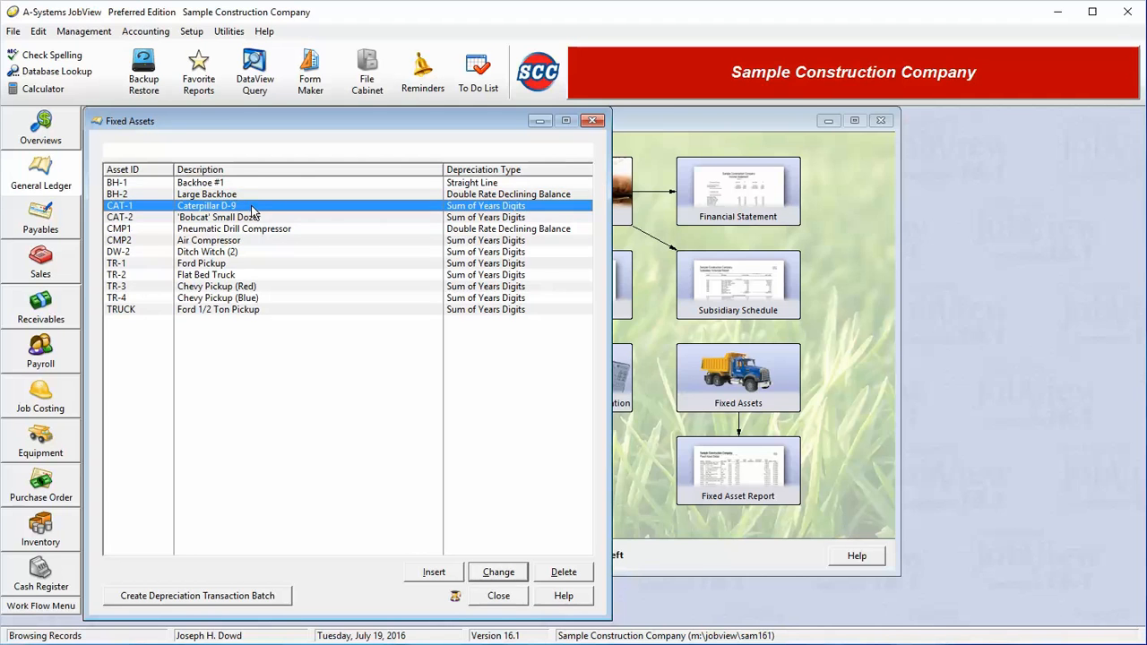
double_click(252, 212)
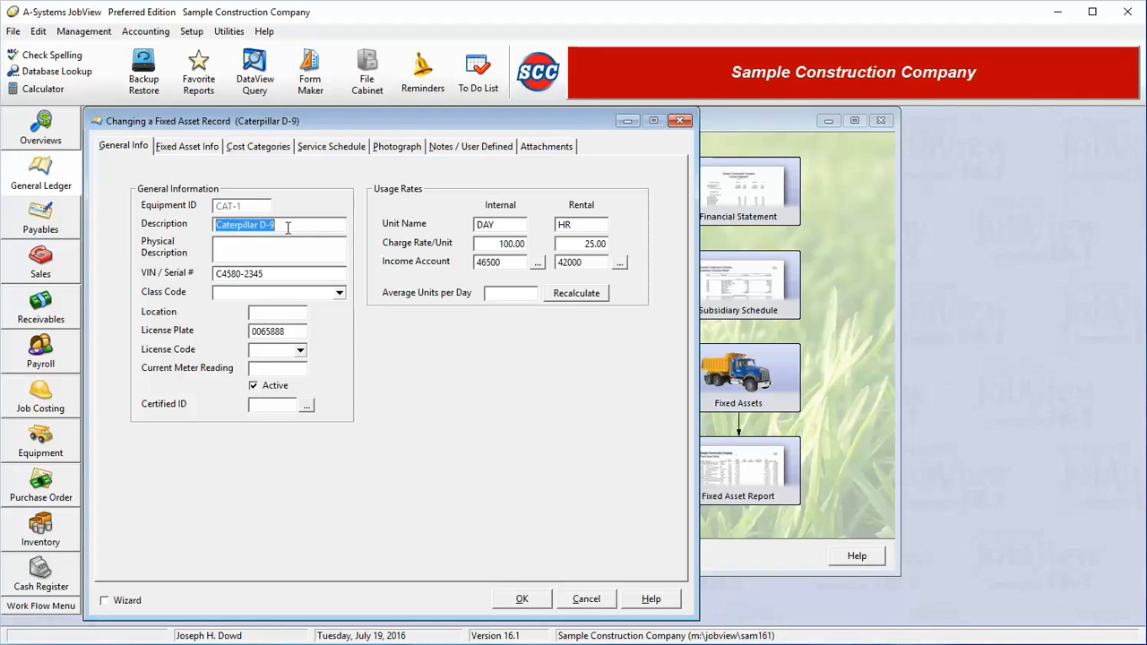
Step: Enter purchase date 6/07/08, purchase value 32,000, salvage value 1,800 and 144 months for the asset
left_click_drag(288, 227, 210, 223)
left_click(206, 144)
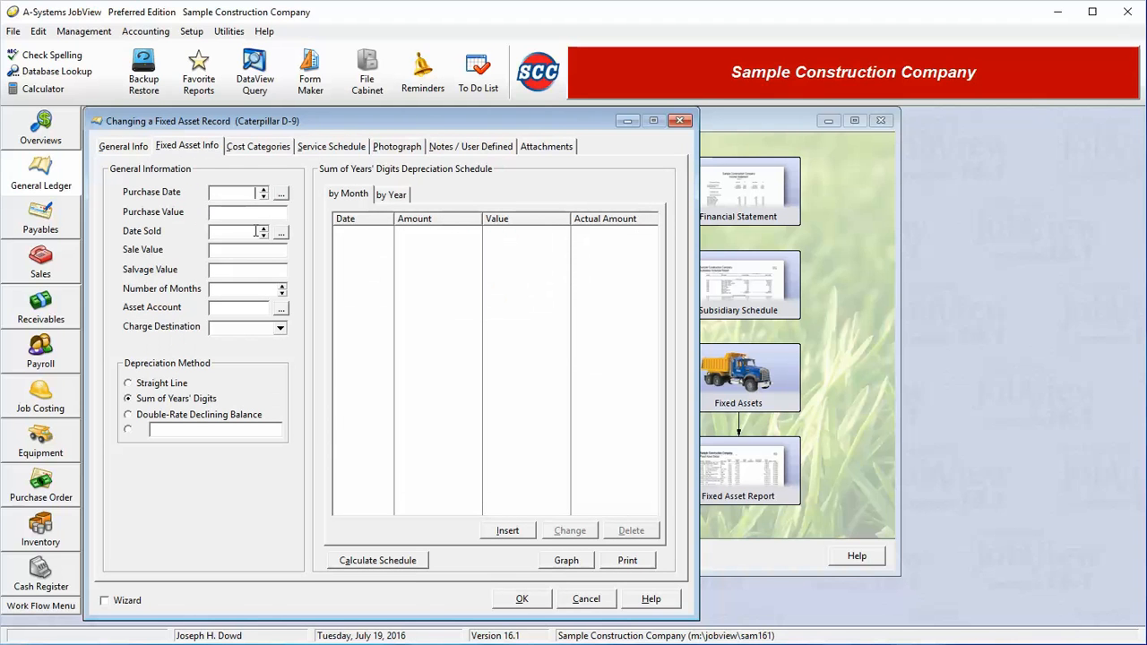
type("6/7/08")
key("Tab")
type("32000")
type("180")
type("0")
key("BackSpace")
key("BackSpace")
key("BackSpace")
key("BackSpace")
key("Tab")
type("1800")
key("Tab")
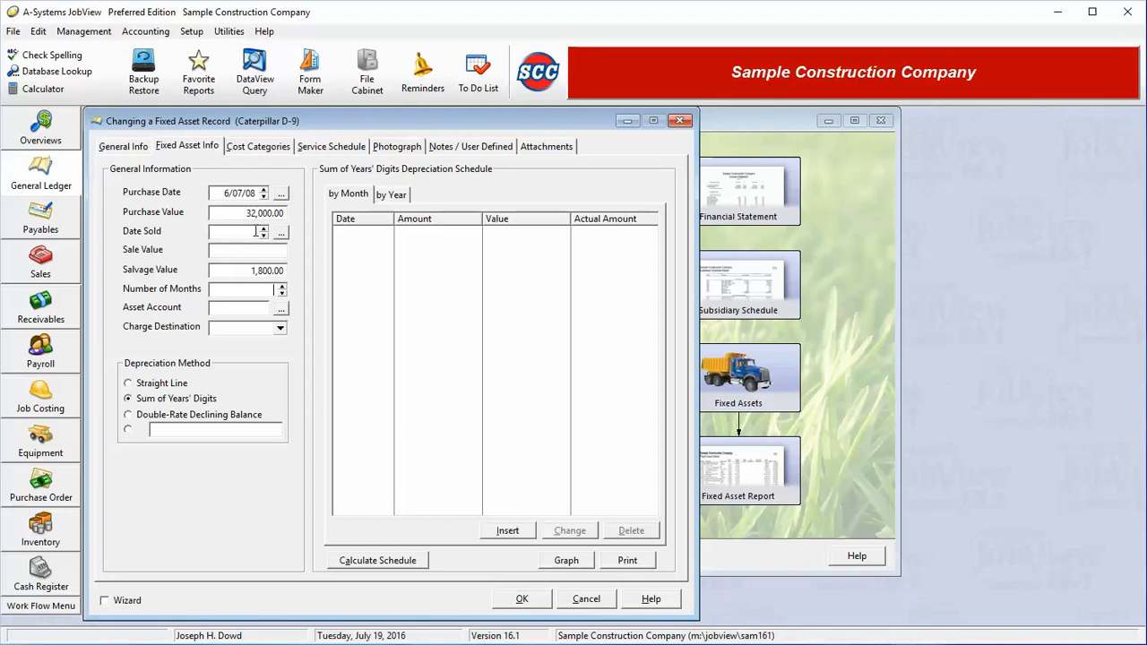
type("144")
key("Tab")
Step: Set the salvage value to 1,500
left_click(258, 271)
left_click_drag(259, 272, 263, 272)
type("5")
key("Tab")
Step: Set the asset account to 16110 Construction Equipment
left_click(286, 313)
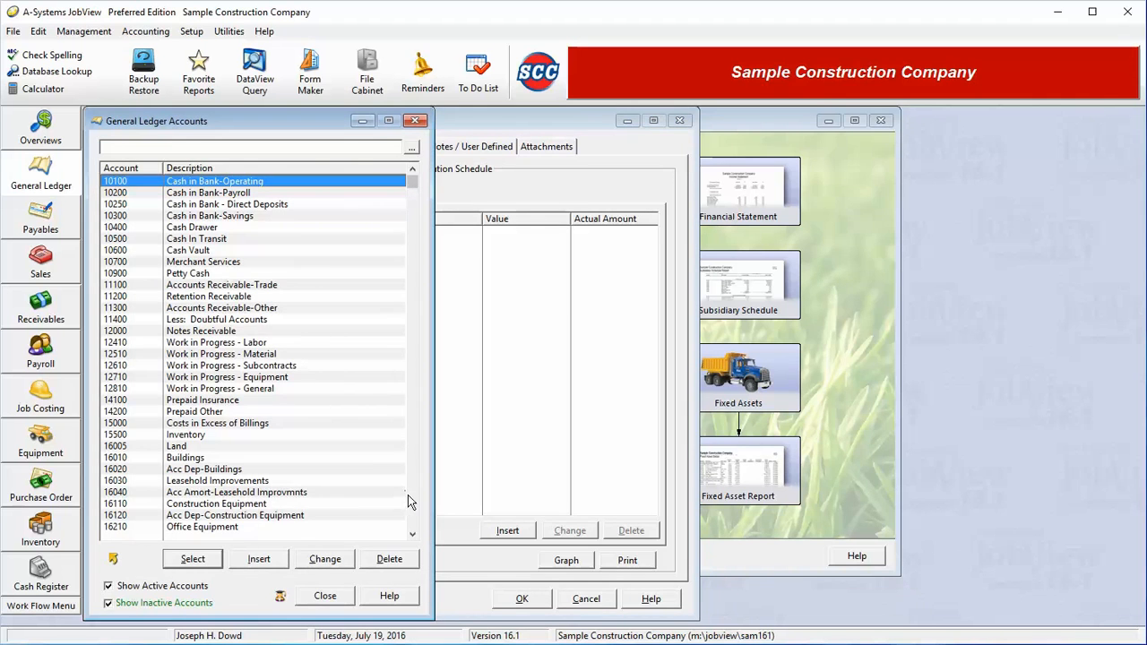
left_click(235, 507)
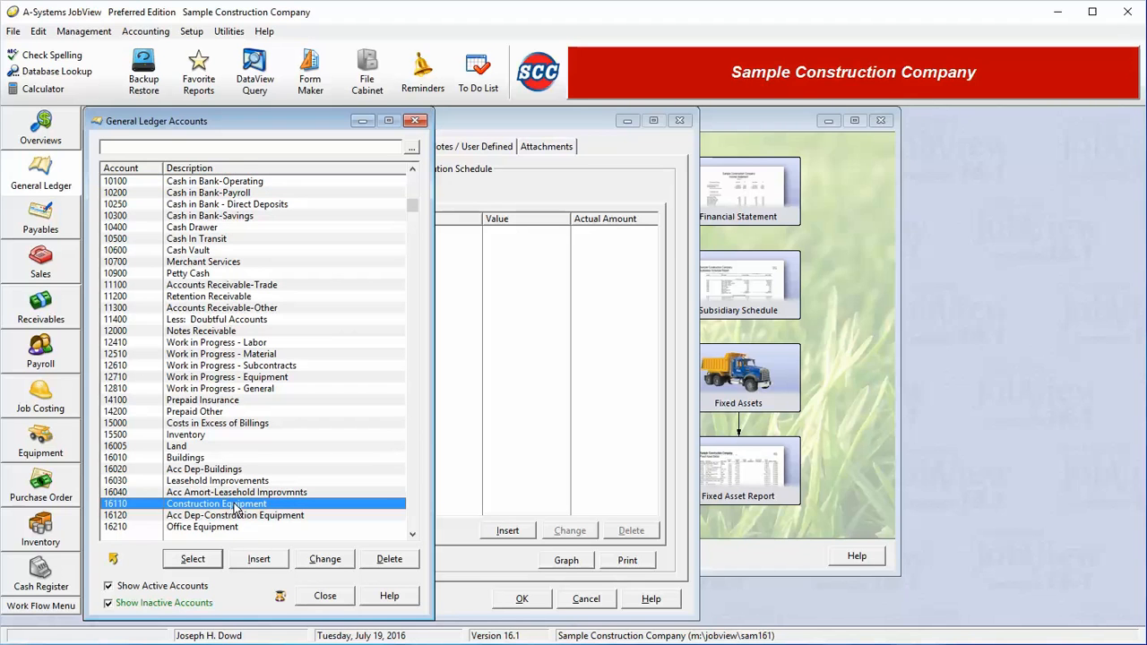
left_click(199, 563)
left_click(280, 329)
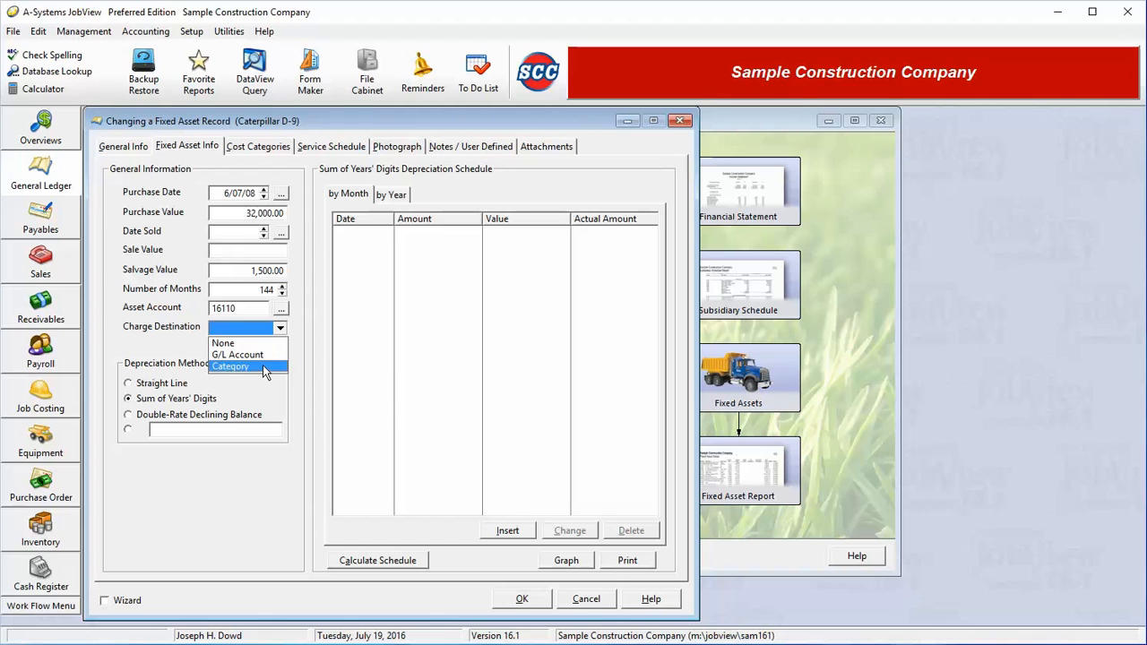
left_click(265, 366)
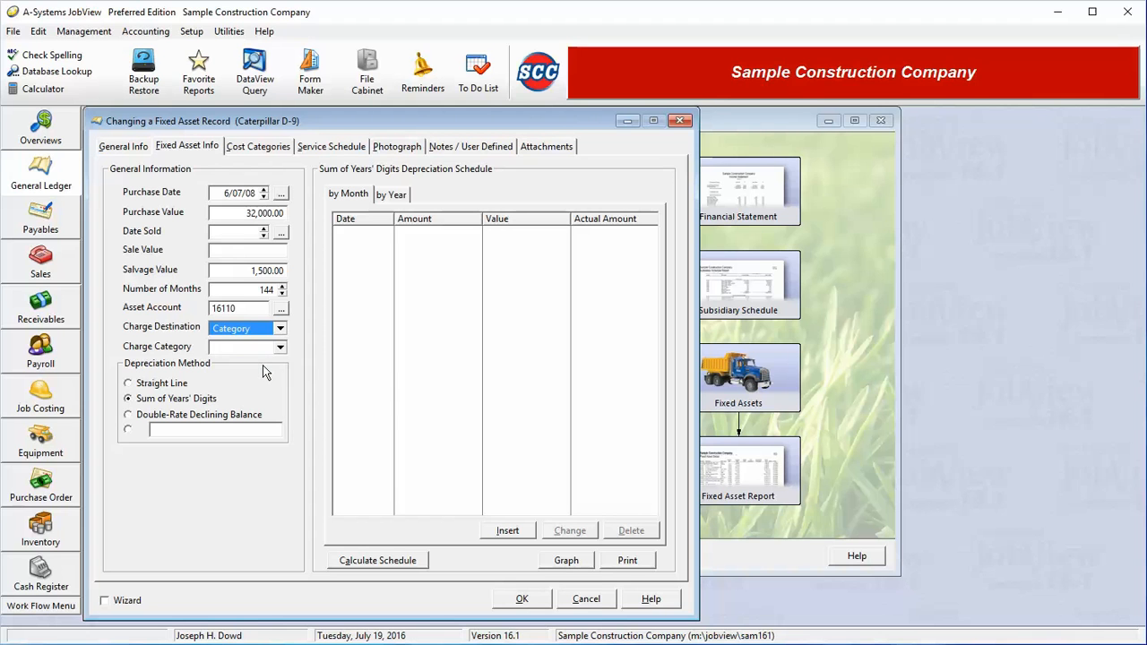
left_click(280, 347)
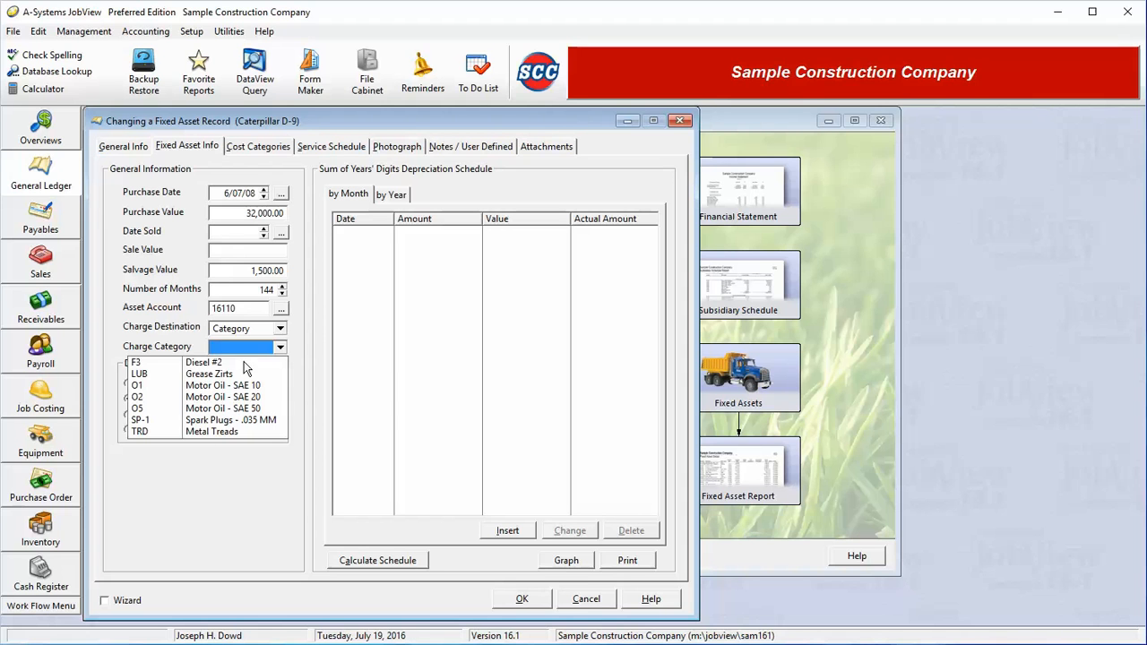
left_click(283, 355)
Step: Set the charge destination to G/L Account with charge account 56440 Dep-Field Vehicles
left_click(280, 328)
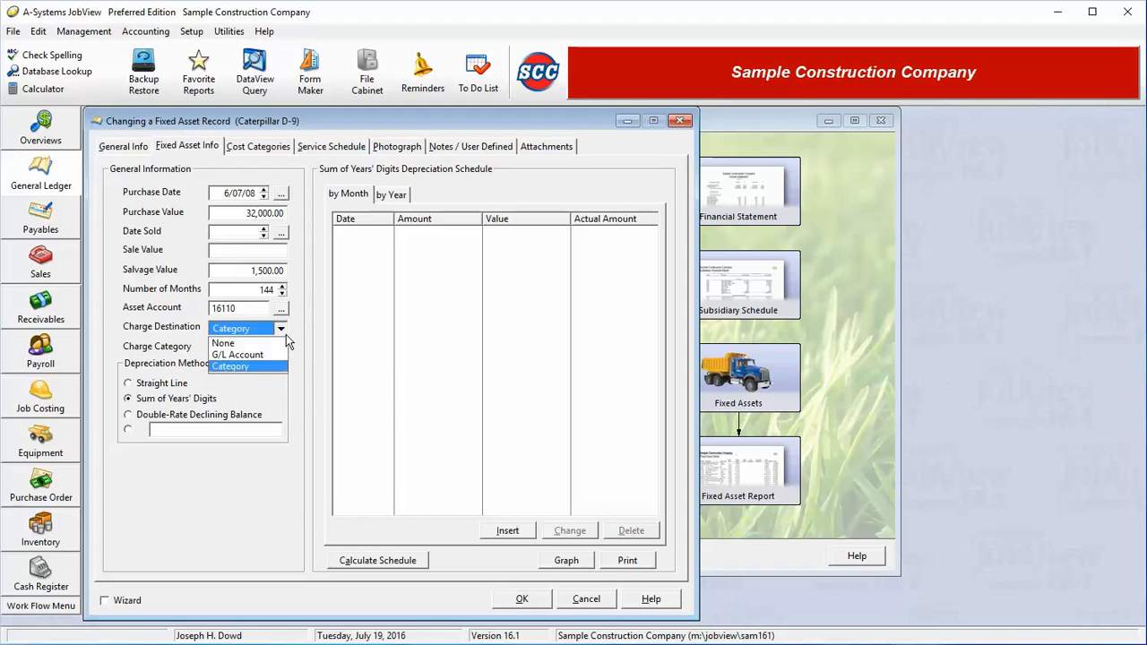
left_click(267, 351)
left_click(281, 349)
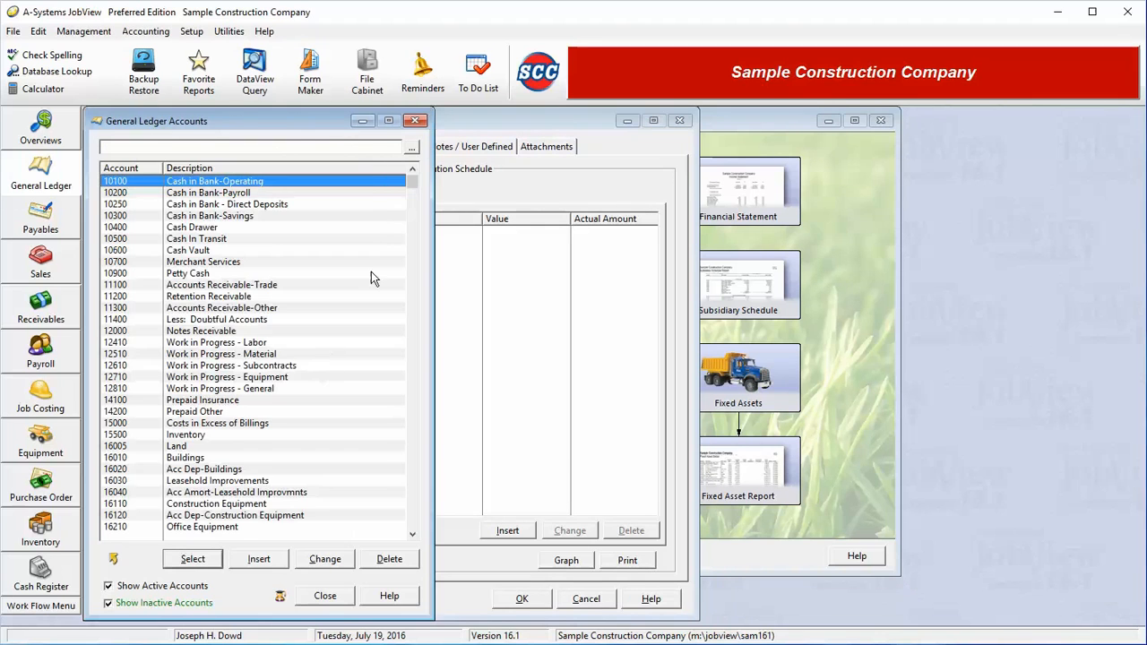
left_click_drag(415, 498, 414, 523)
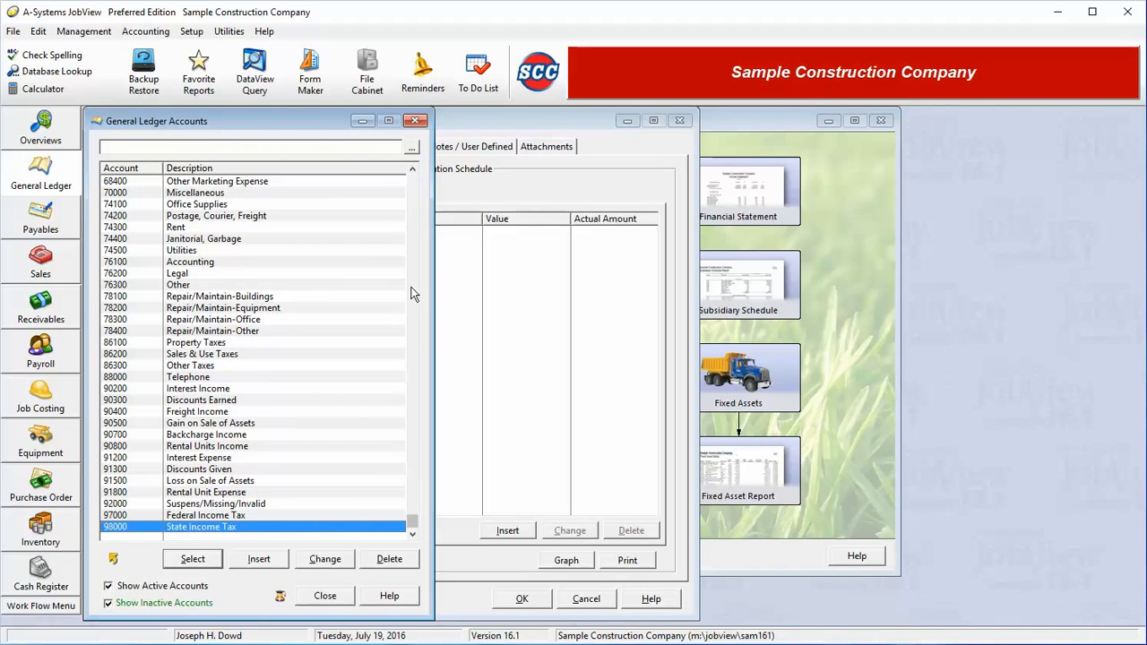
left_click(415, 240)
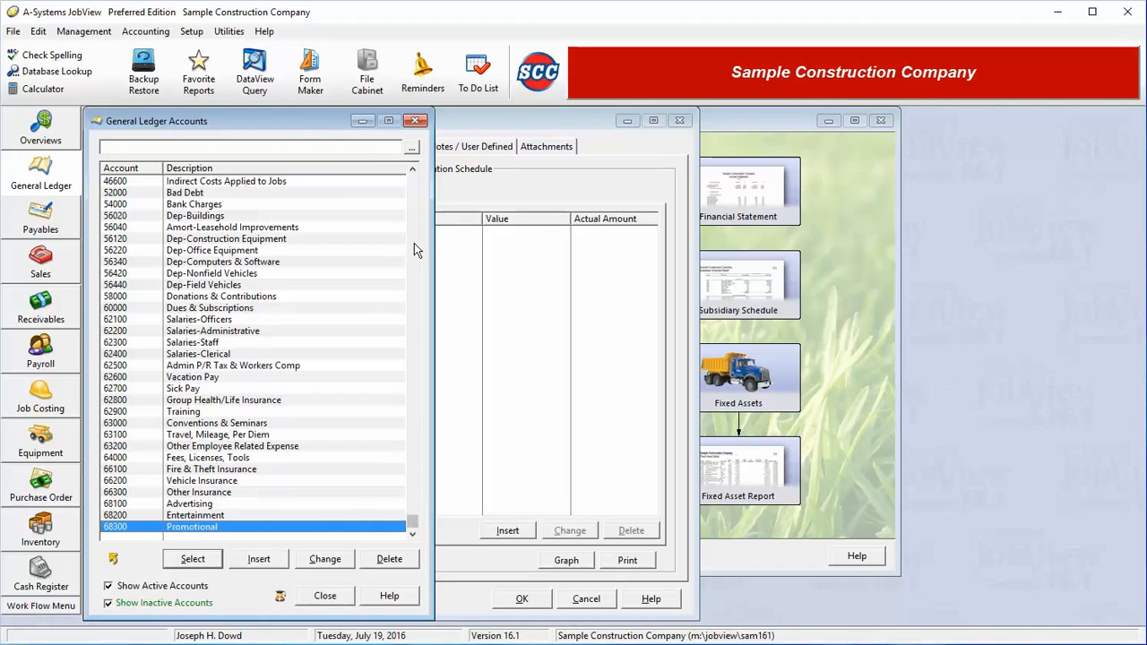
double_click(212, 285)
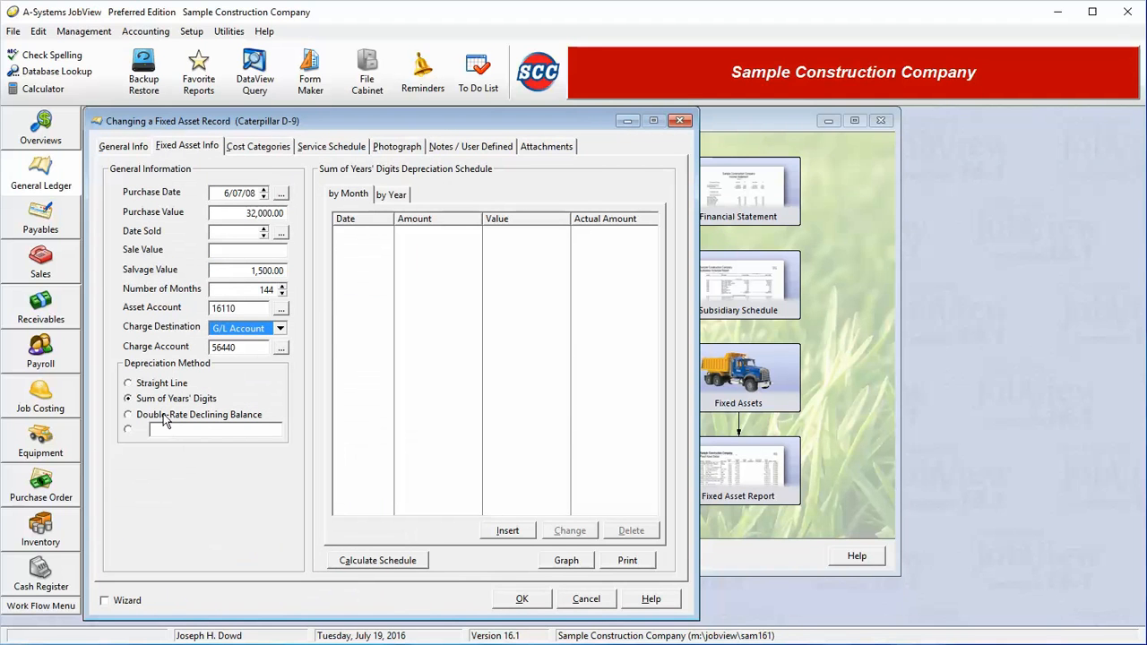
Step: Calculate the depreciation schedule and scroll through its monthly rows
left_click(366, 562)
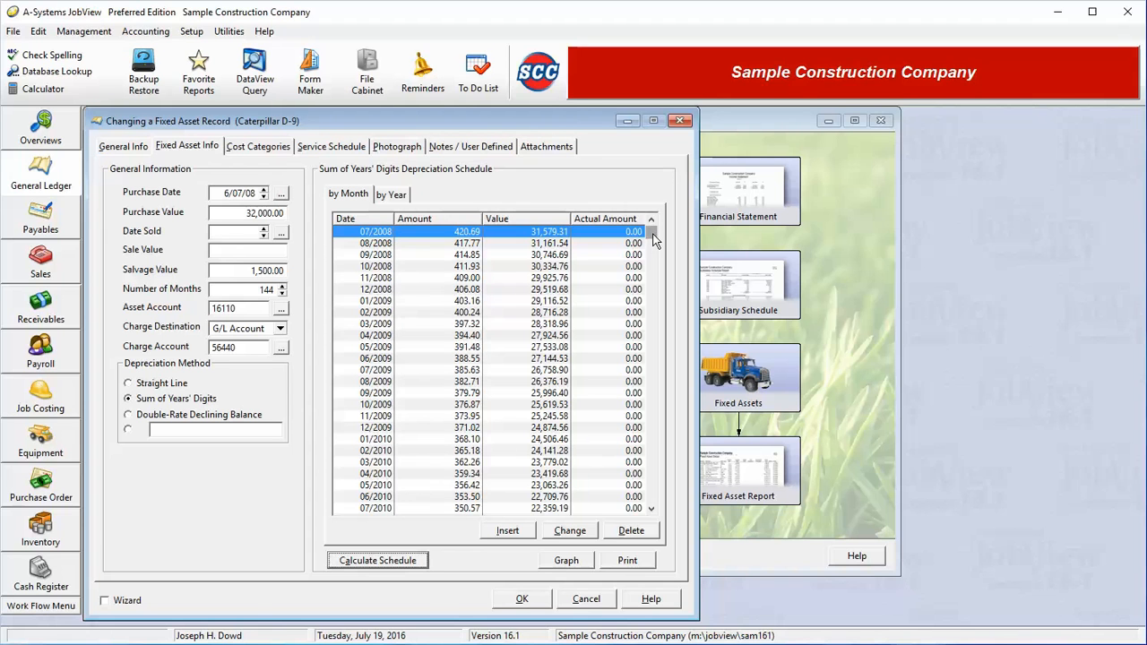
left_click_drag(654, 234, 670, 516)
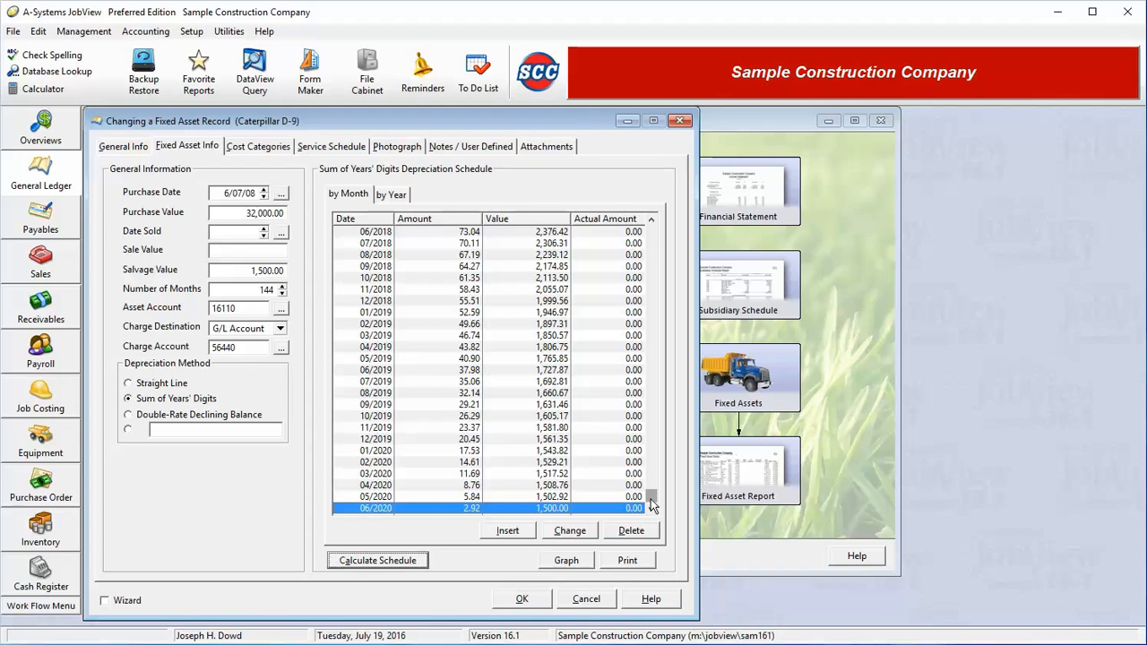
left_click_drag(653, 500, 660, 241)
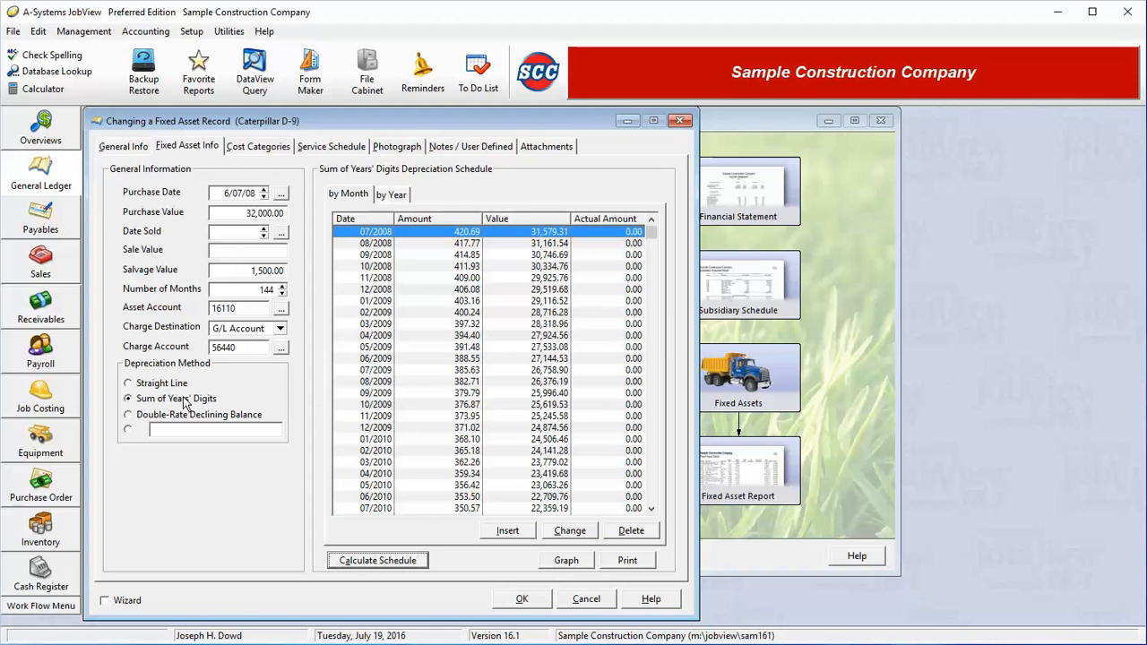
Step: Compare schedules by switching between Straight Line and Sum of Years' Digits methods and recalculating
left_click(154, 384)
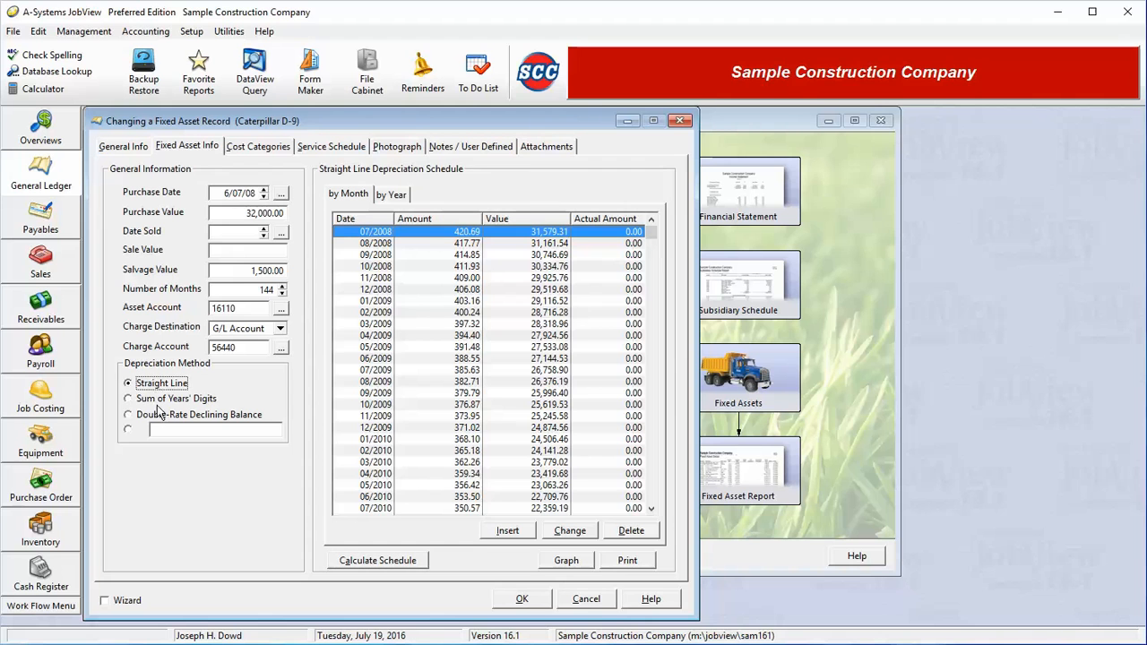
left_click(158, 415)
left_click(162, 399)
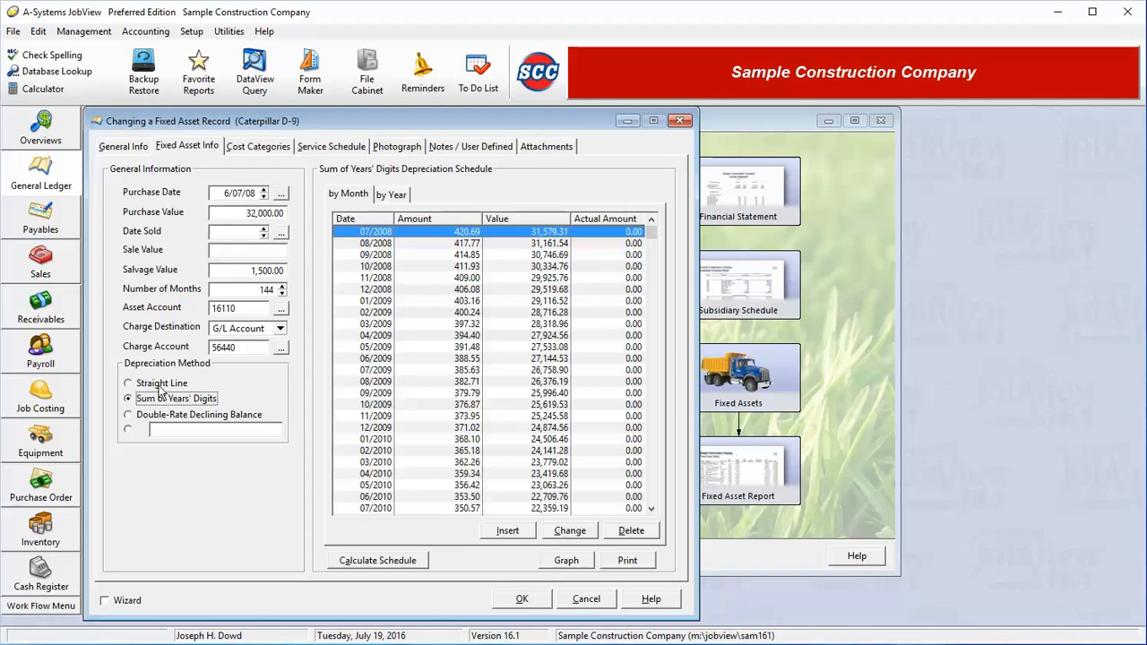
left_click(160, 385)
left_click(384, 560)
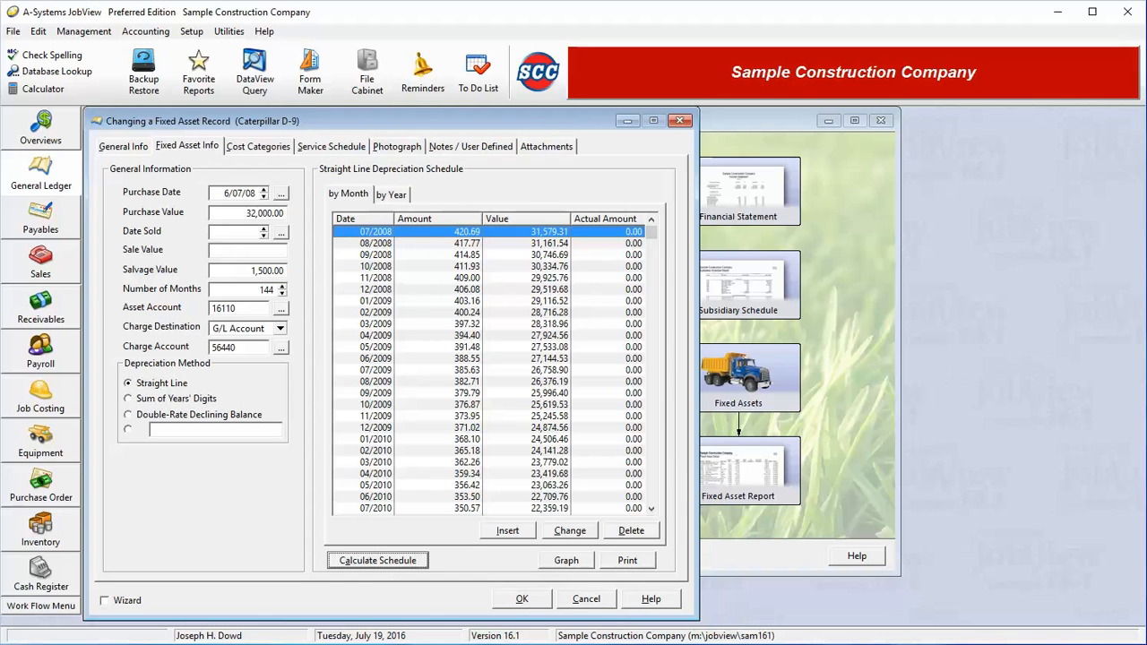
left_click(188, 400)
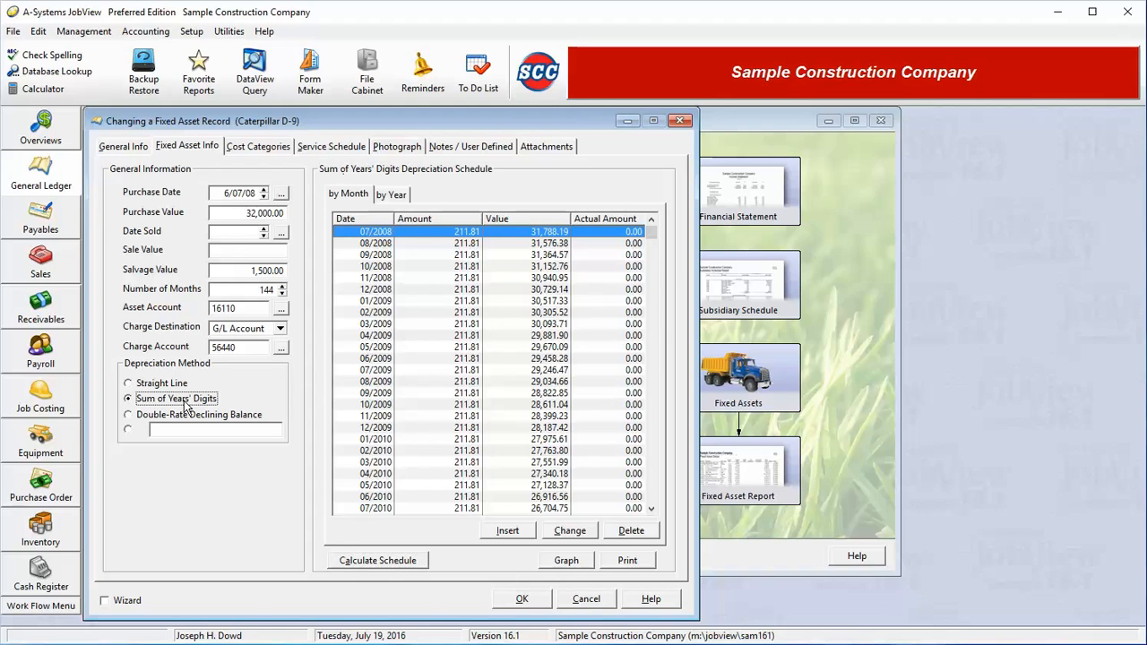
left_click(373, 562)
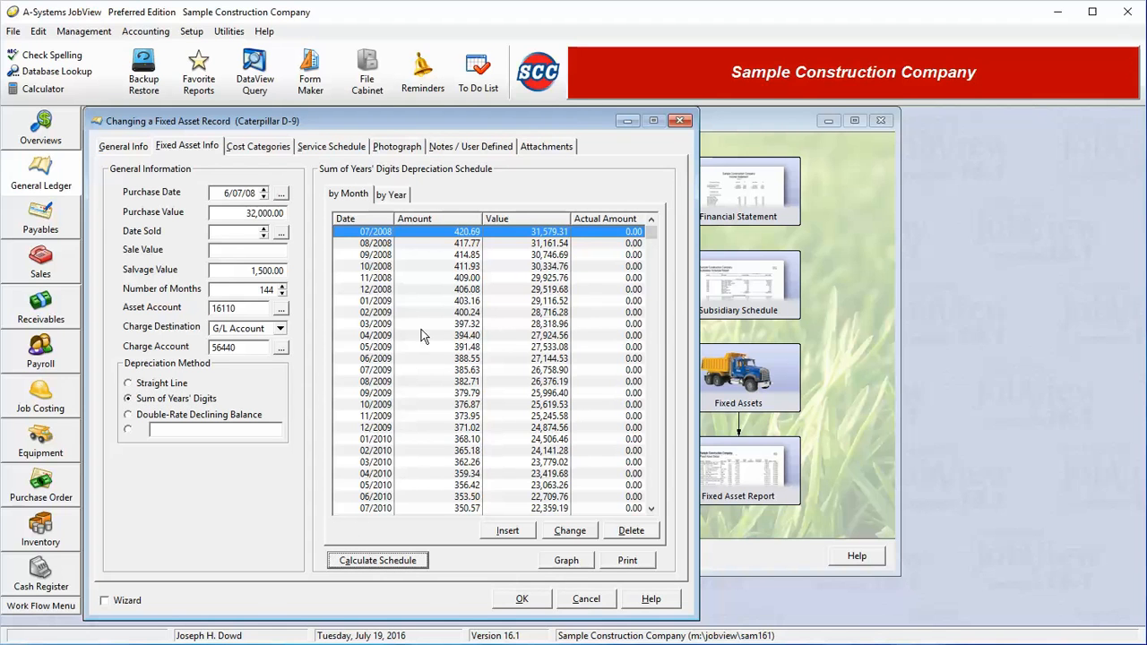
Step: Open the depreciation comparison graph and view its annual depreciation and book value charts
left_click(560, 563)
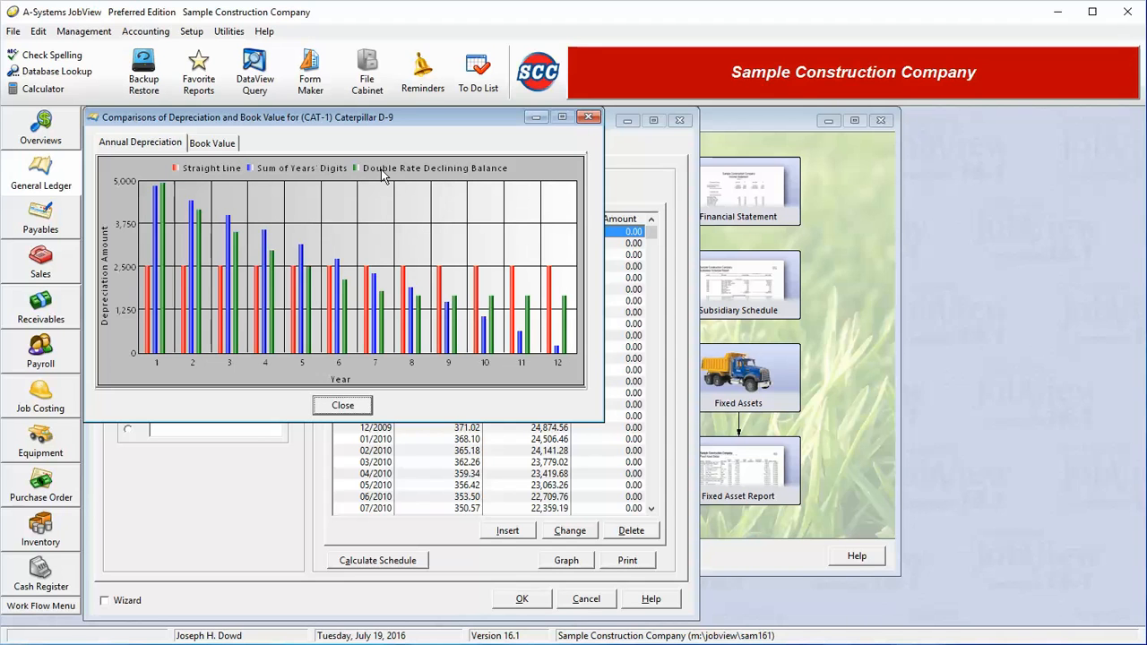
left_click(213, 145)
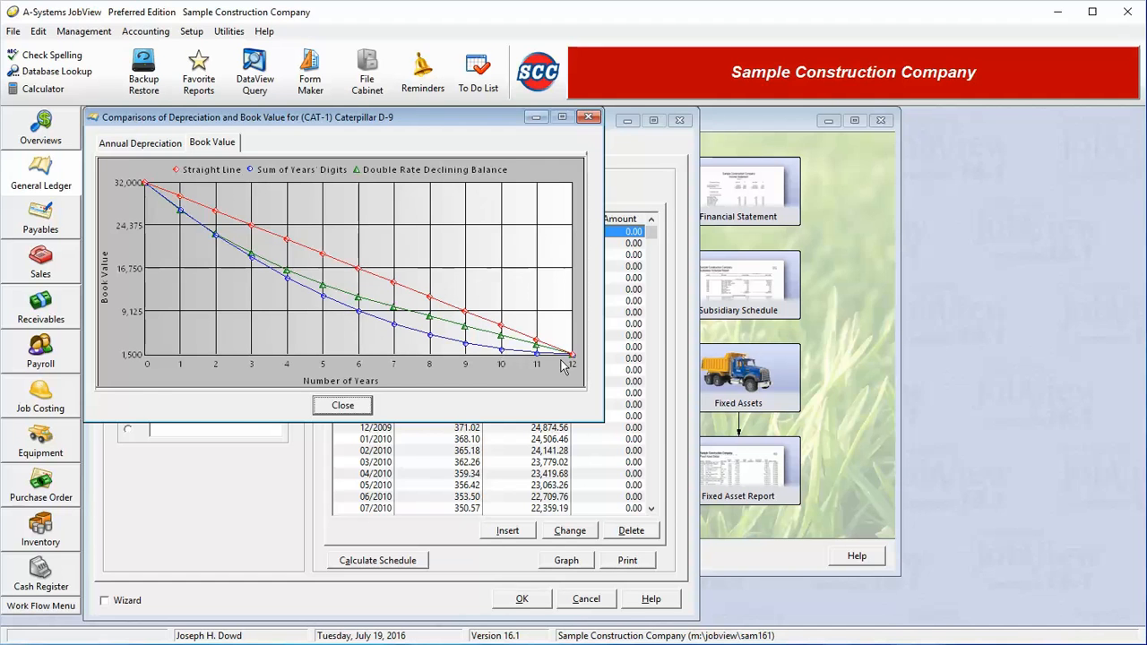
left_click(346, 408)
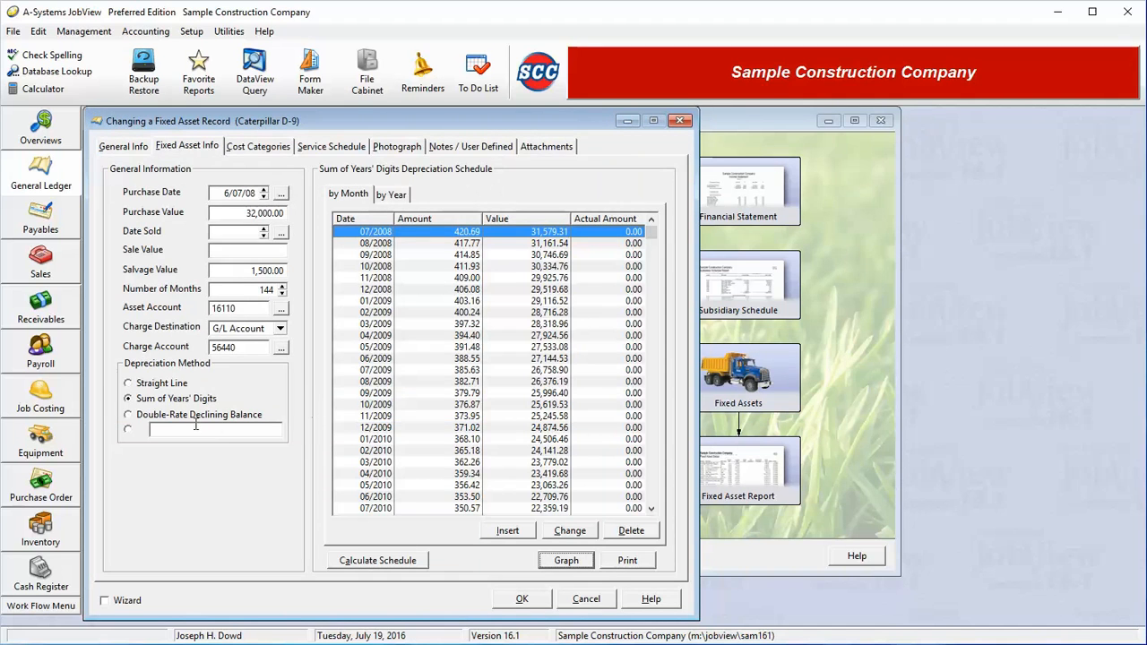
Step: Switch the depreciation method to Double-Rate Declining Balance, recalculate the schedule, and save the asset record
left_click(165, 417)
left_click(377, 563)
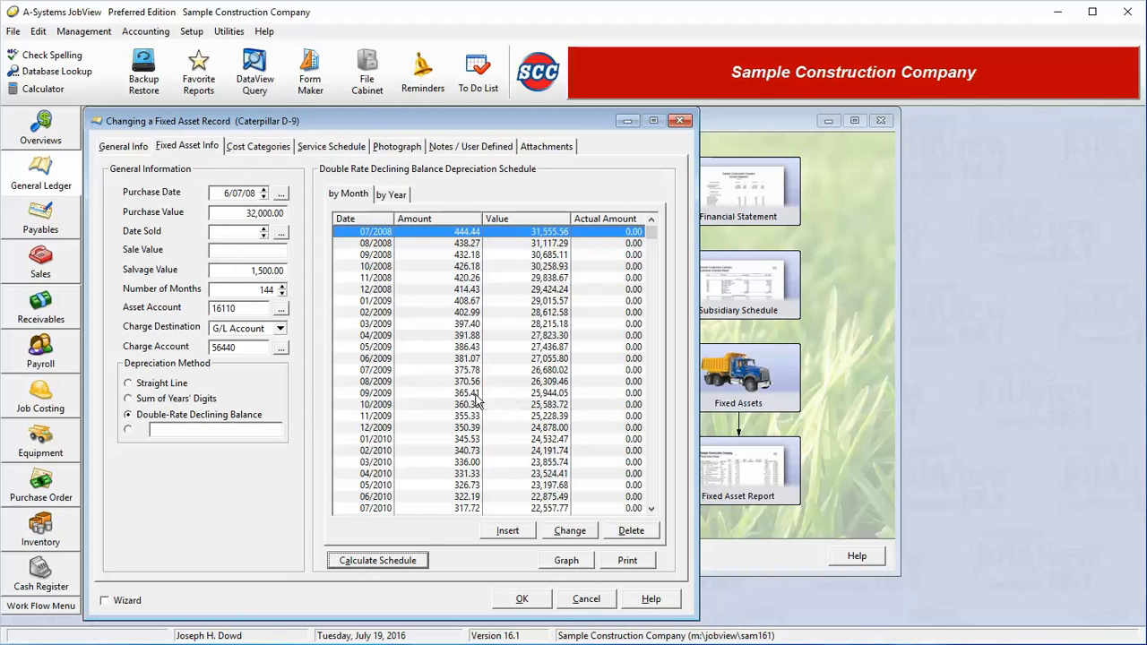
left_click(523, 600)
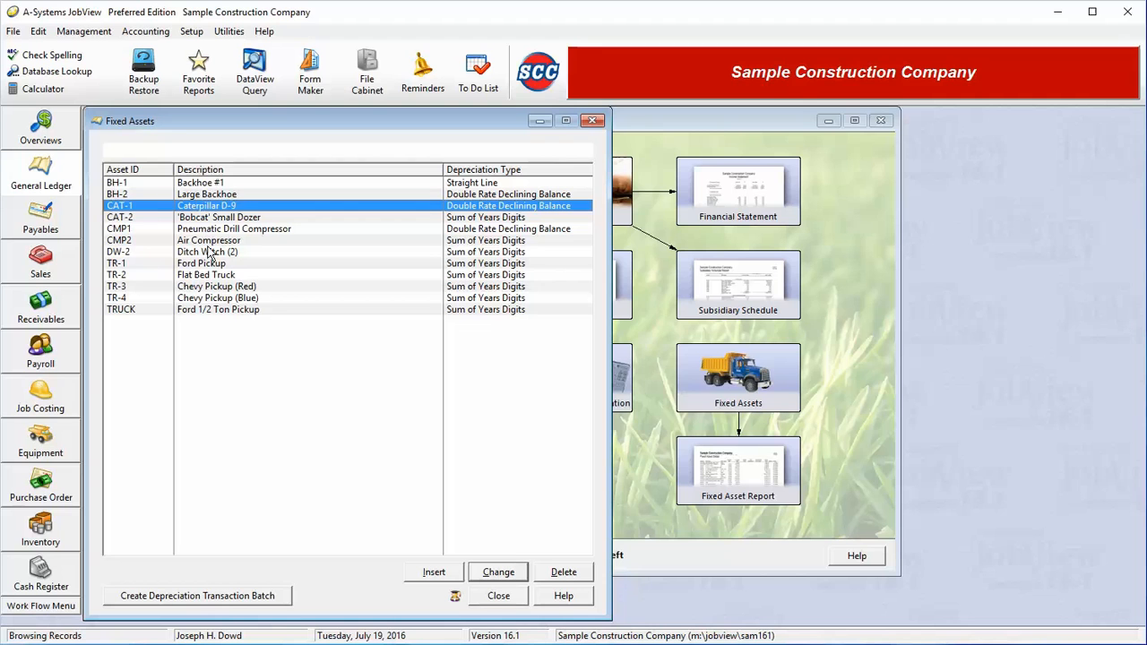
Step: Create a depreciation transaction batch for July 2016 into batch 2 Depreciation Entries
left_click(232, 604)
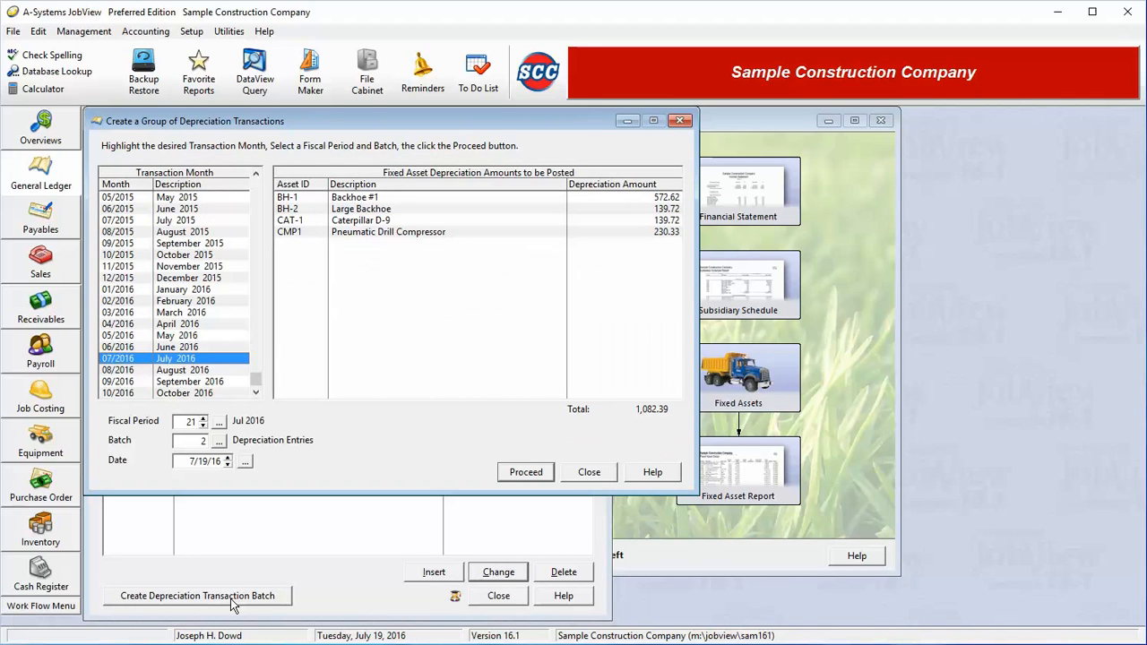
left_click(386, 208)
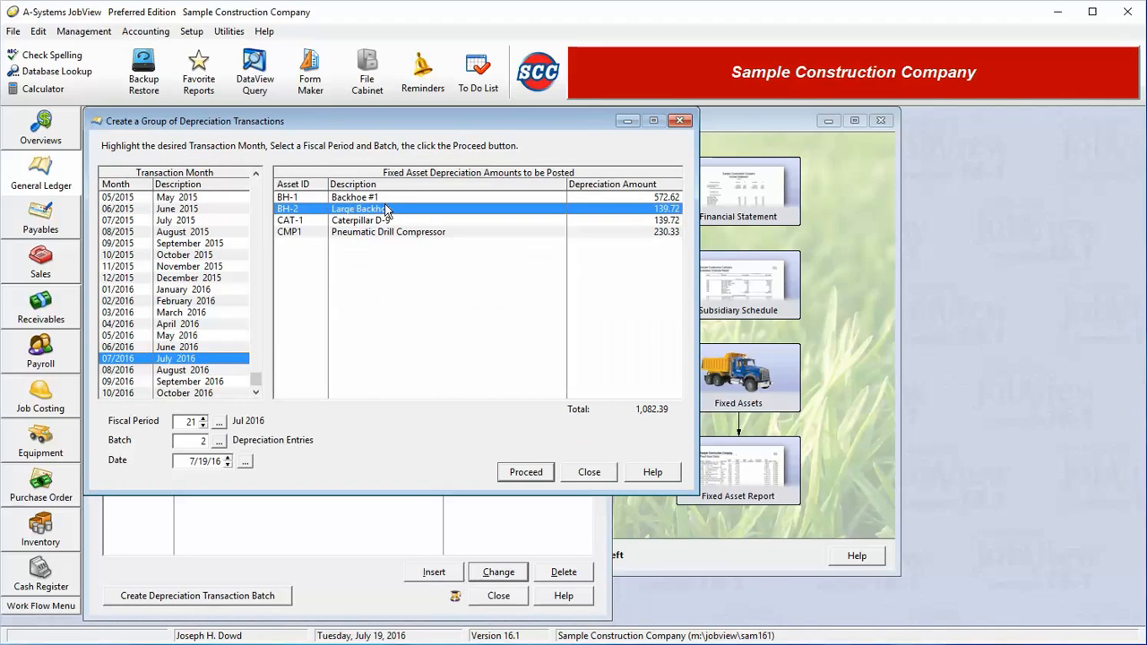
left_click(392, 199)
left_click(394, 209)
left_click(400, 221)
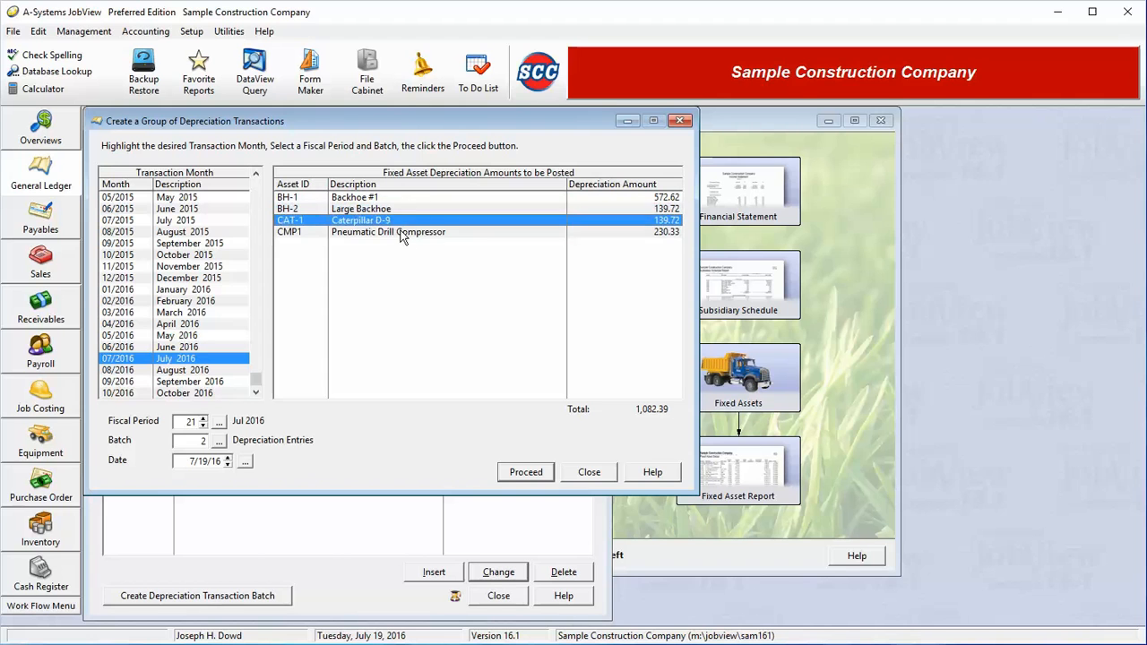
left_click(405, 233)
left_click(418, 199)
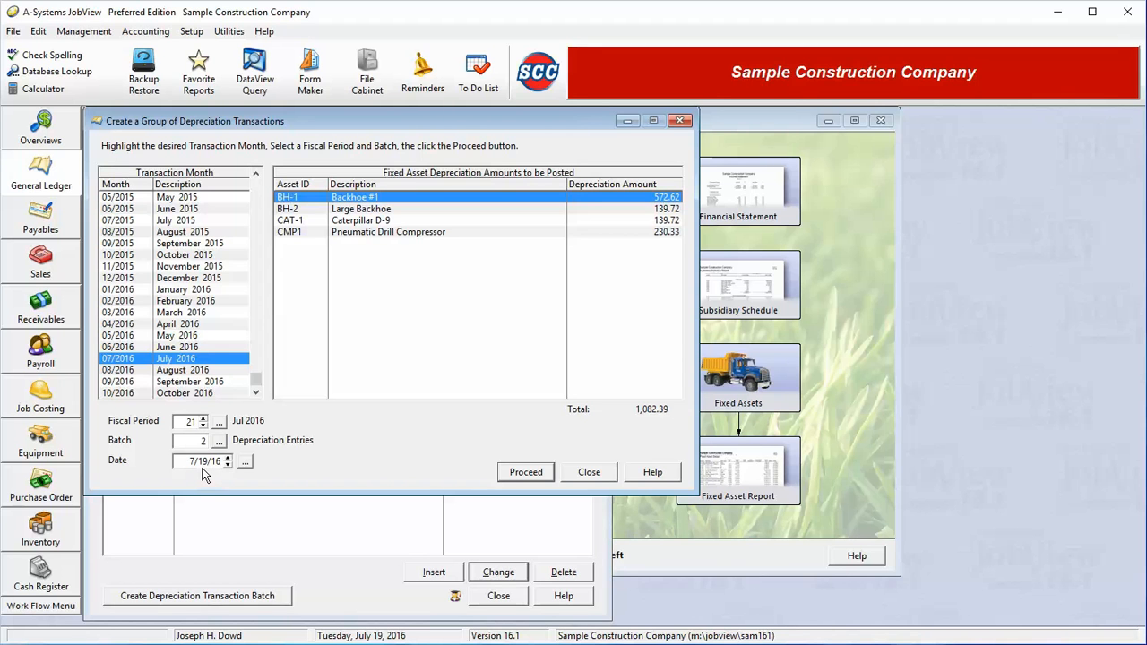
left_click(216, 441)
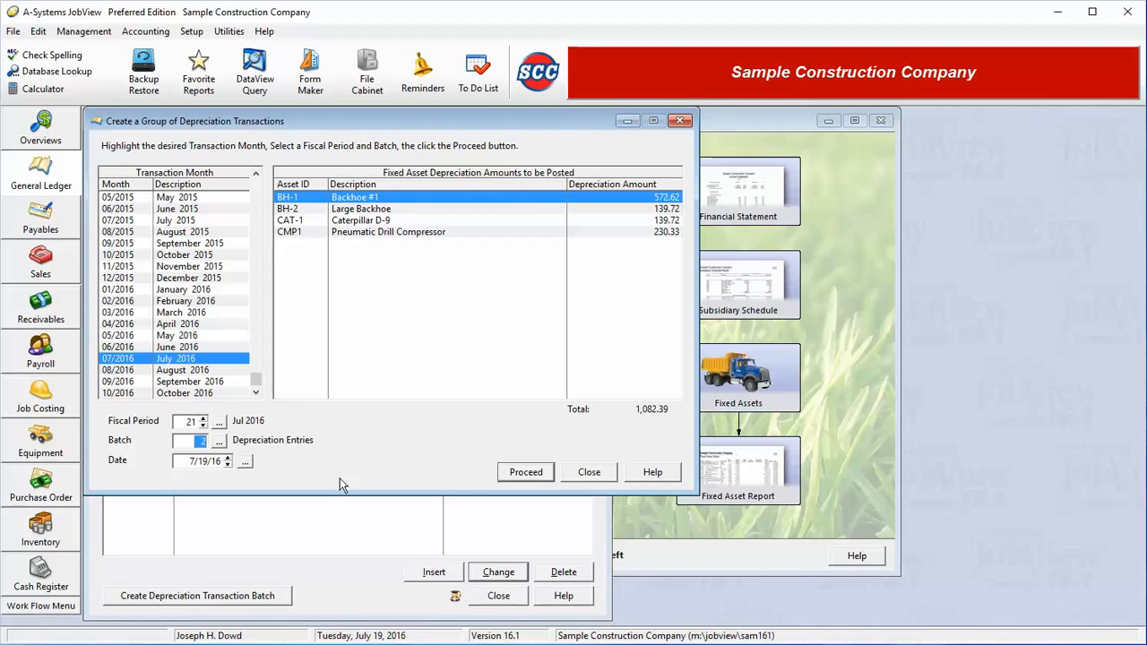
left_click(526, 472)
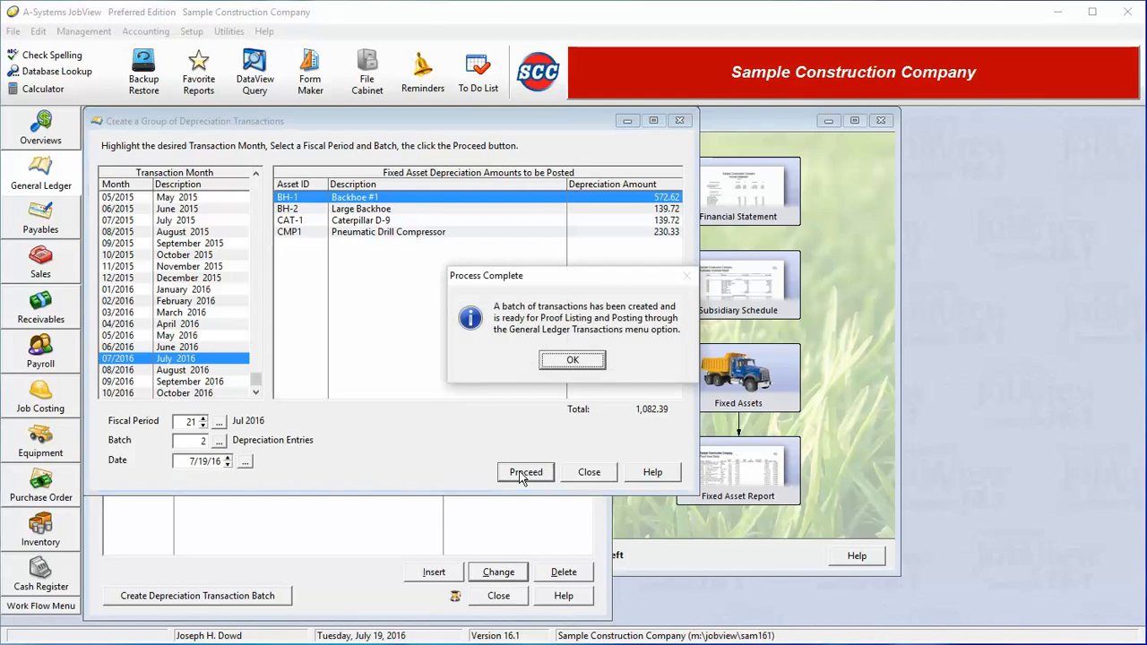
left_click(572, 360)
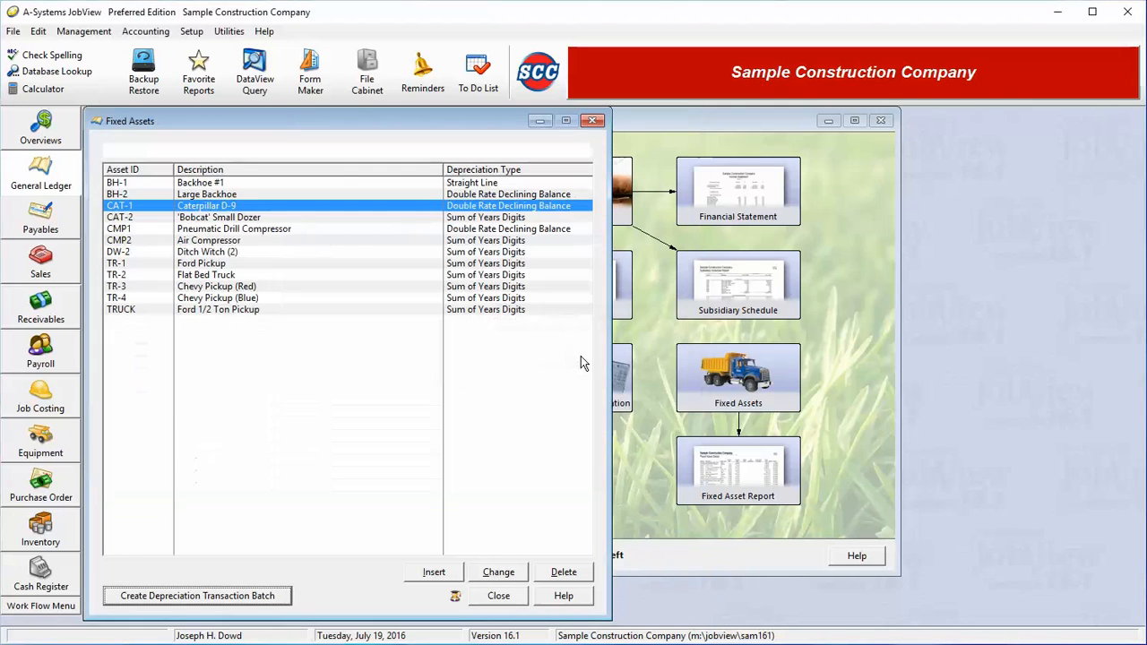
Step: Review the Depreciation Entries batch transaction in General Ledger Transactions
left_click(502, 596)
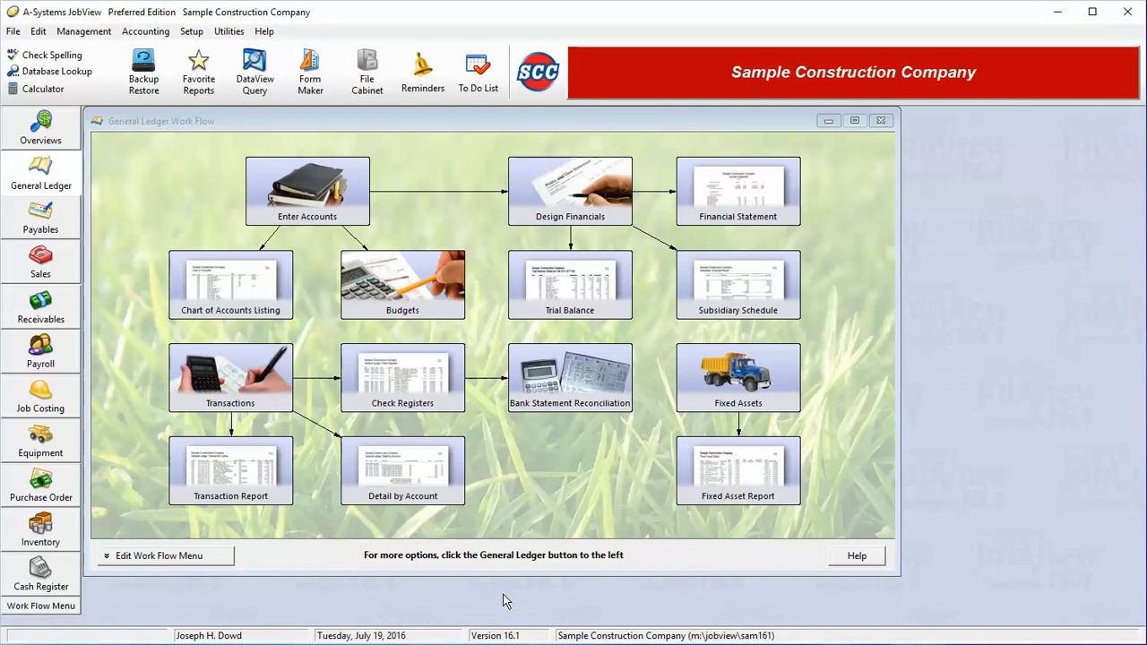
left_click(223, 385)
left_click(224, 390)
left_click(186, 190)
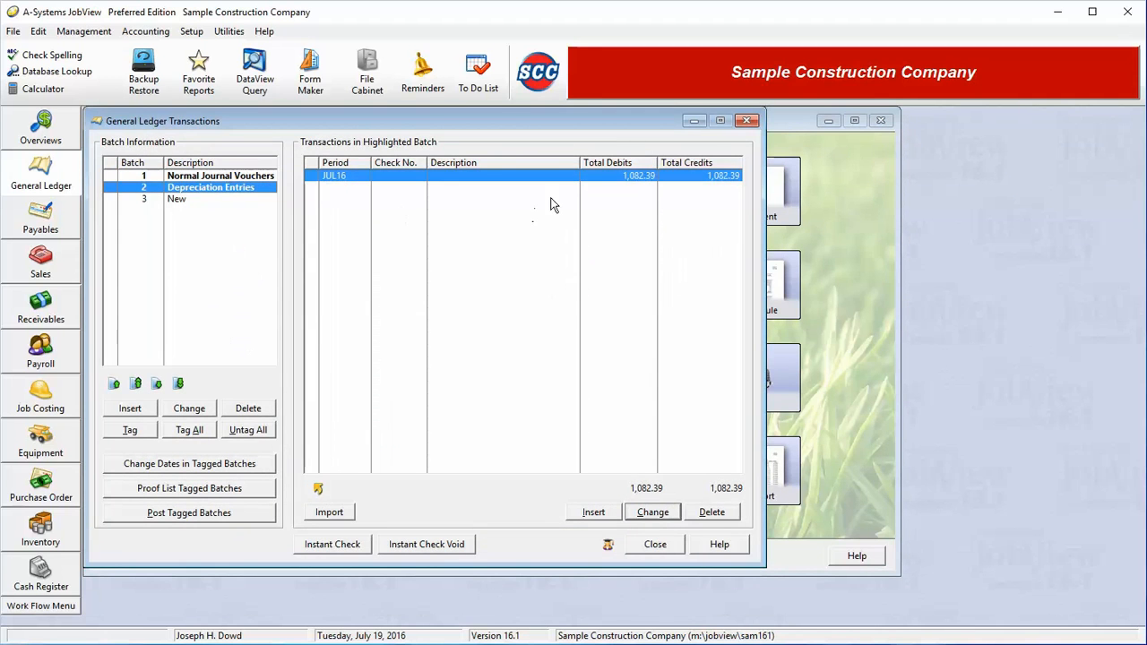
double_click(586, 175)
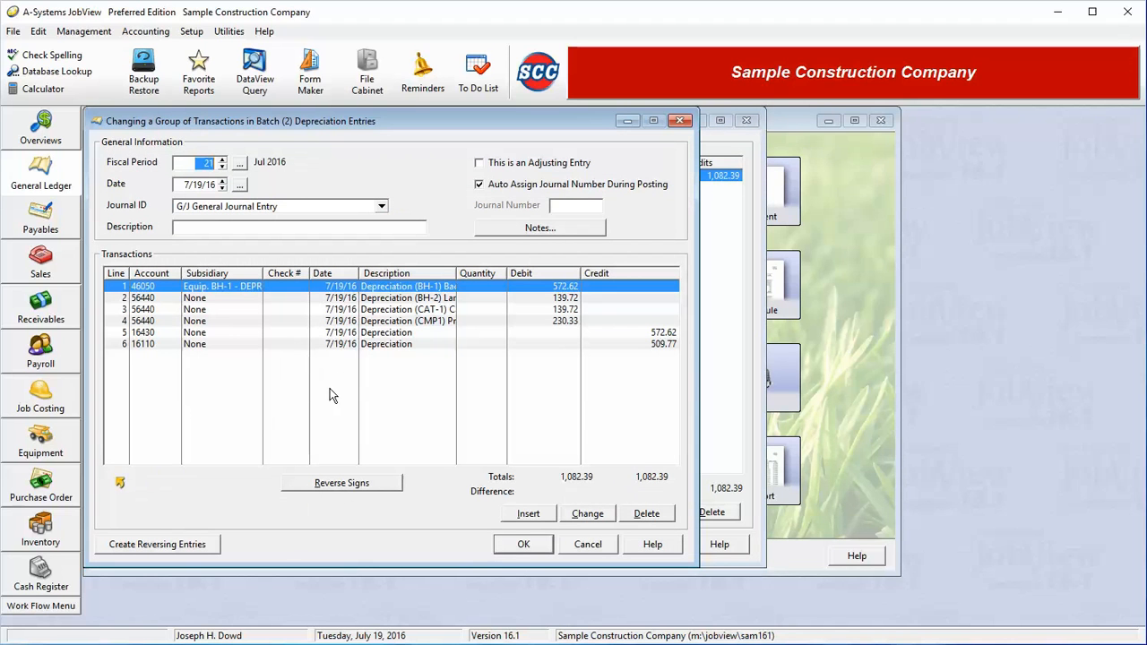
left_click(596, 548)
left_click(653, 549)
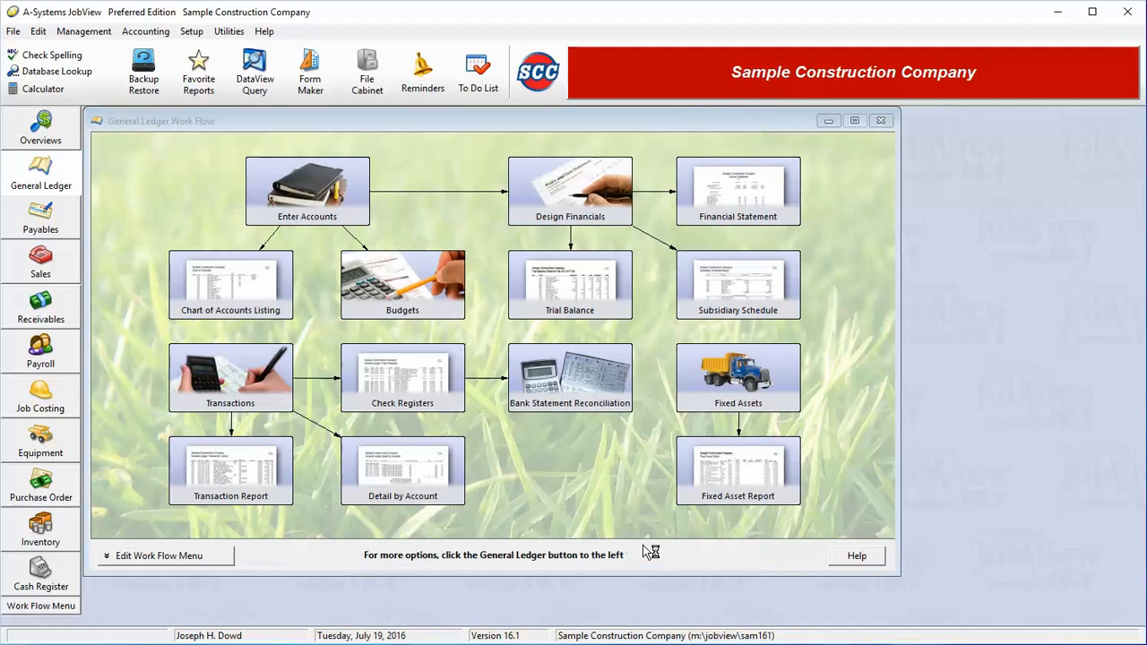